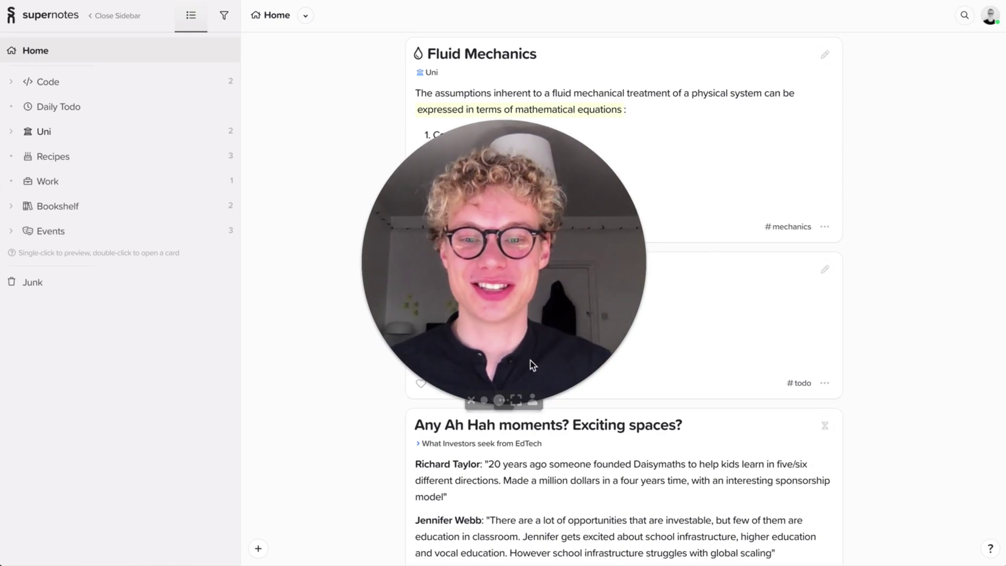
# - Scroll the Home feed past the Fluid Mechanics and todo cards to the Gewürzkuchen and Heart cards
pyautogui.click(484, 400)
pyautogui.scroll(-4, 340, 176)
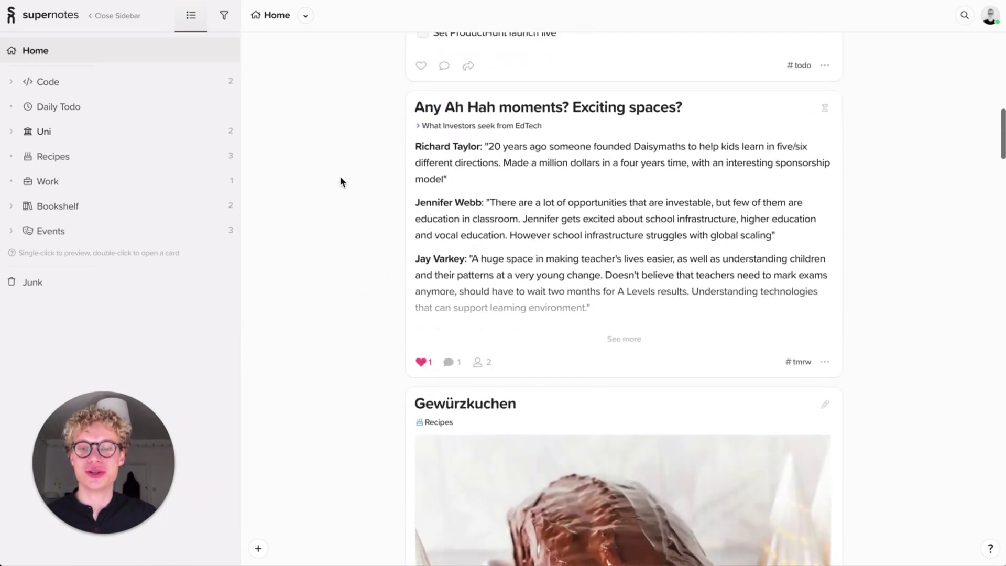
pyautogui.scroll(-1, 340, 177)
pyautogui.scroll(-3, 340, 177)
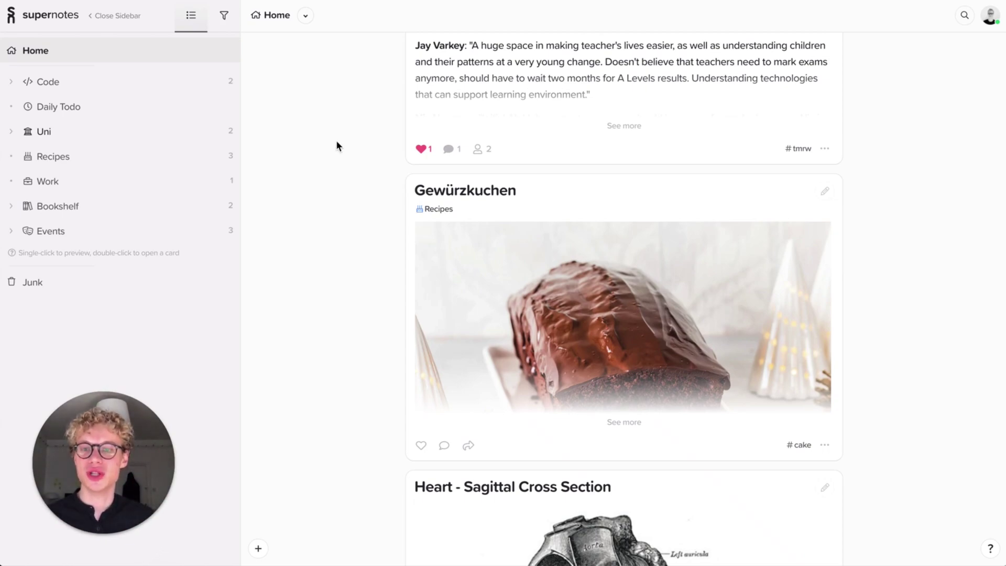
# - Turn on Seamless View for Home, close the sidebar, and read down to the Sapiens card
pyautogui.click(308, 19)
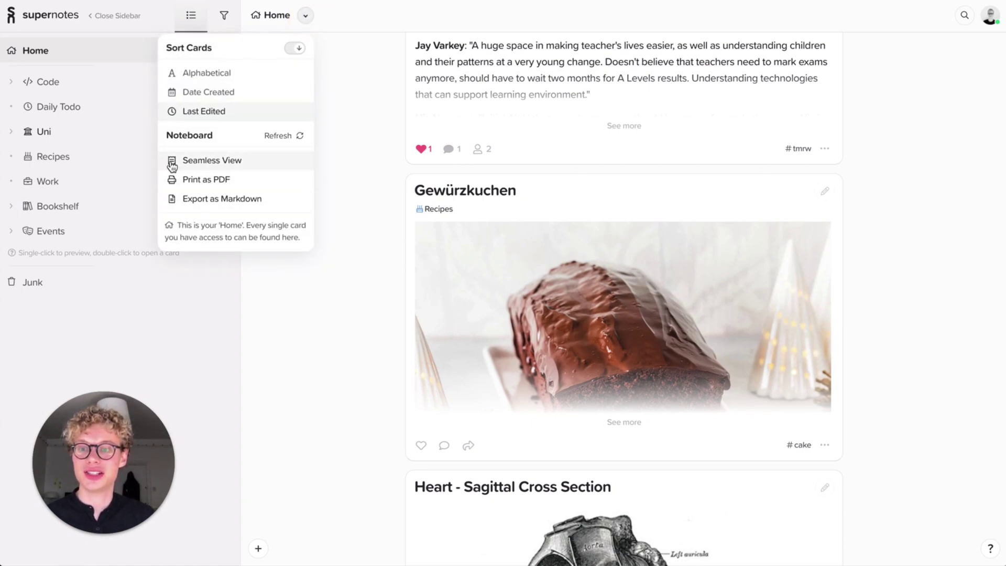
pyautogui.click(217, 160)
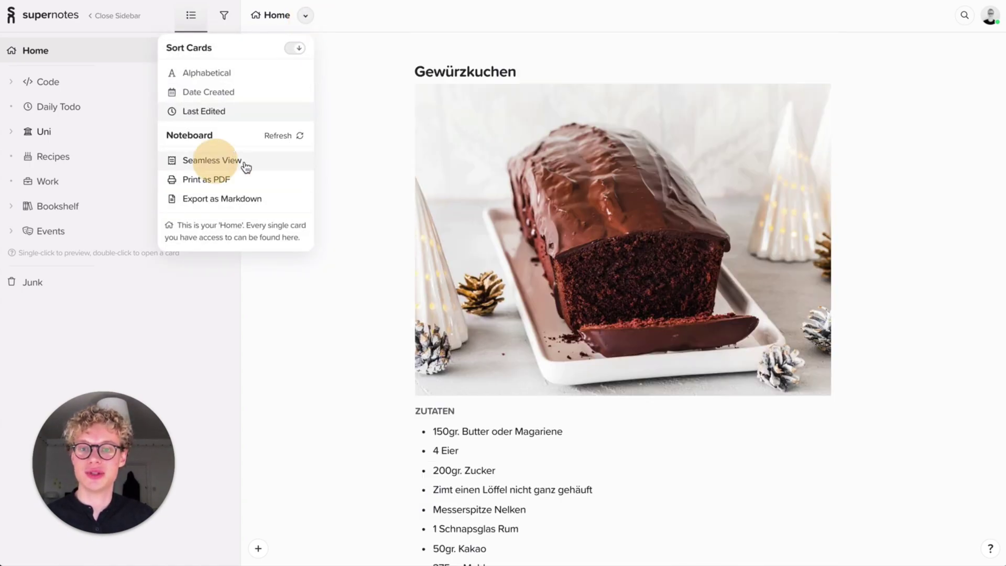
pyautogui.click(370, 272)
pyautogui.scroll(-3, 370, 271)
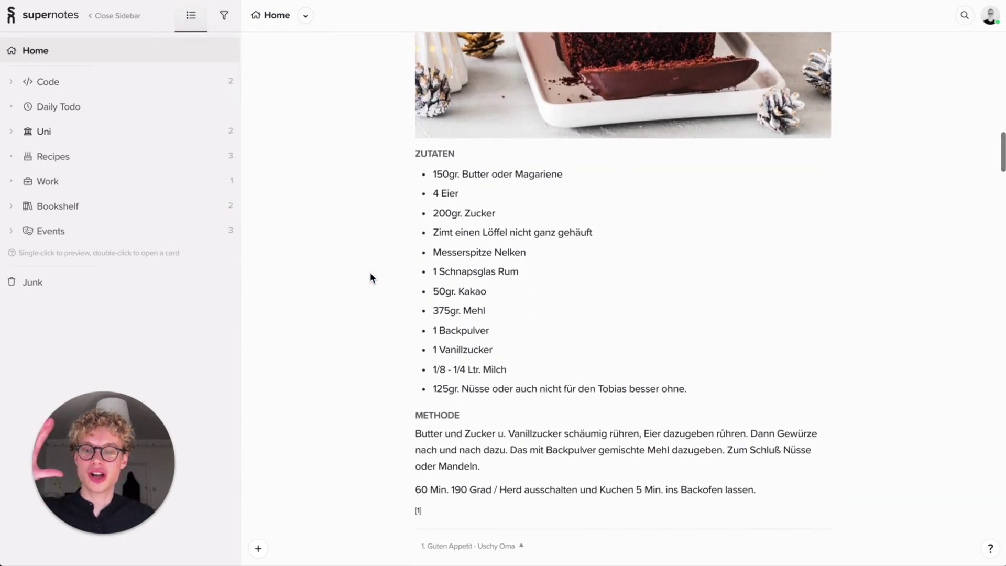
pyautogui.scroll(-7, 371, 272)
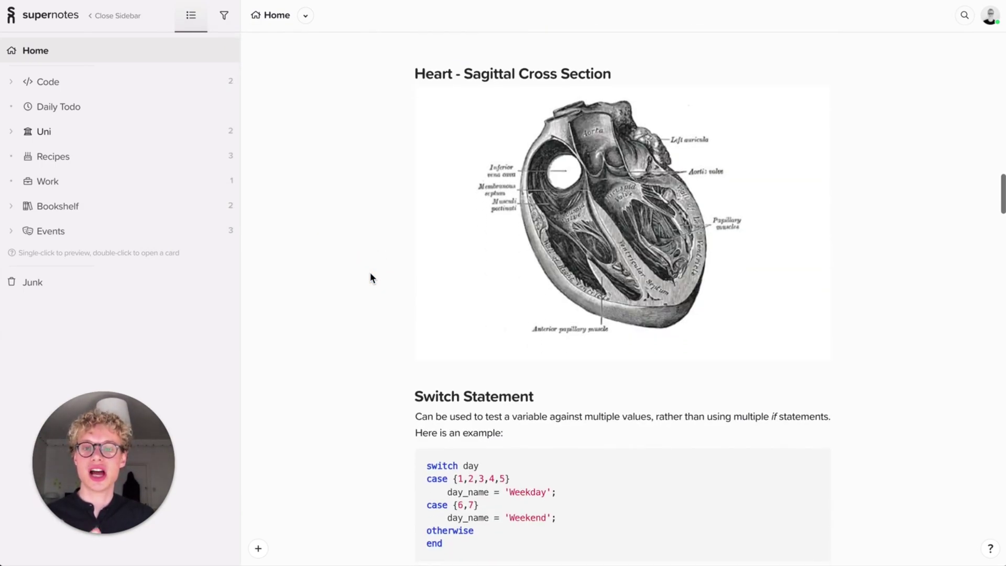
pyautogui.scroll(-3, 370, 277)
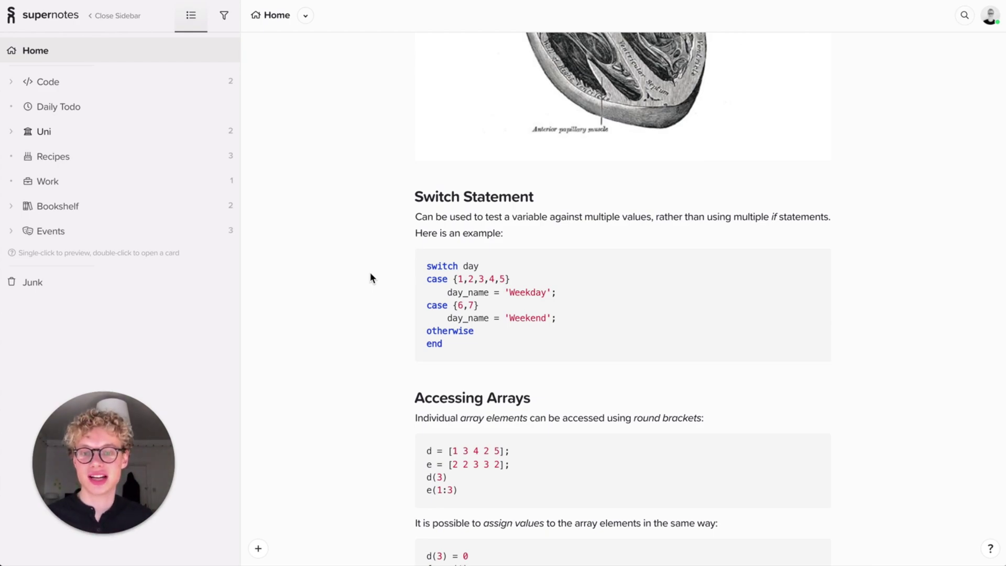
pyautogui.scroll(-2, 370, 272)
pyautogui.click(111, 16)
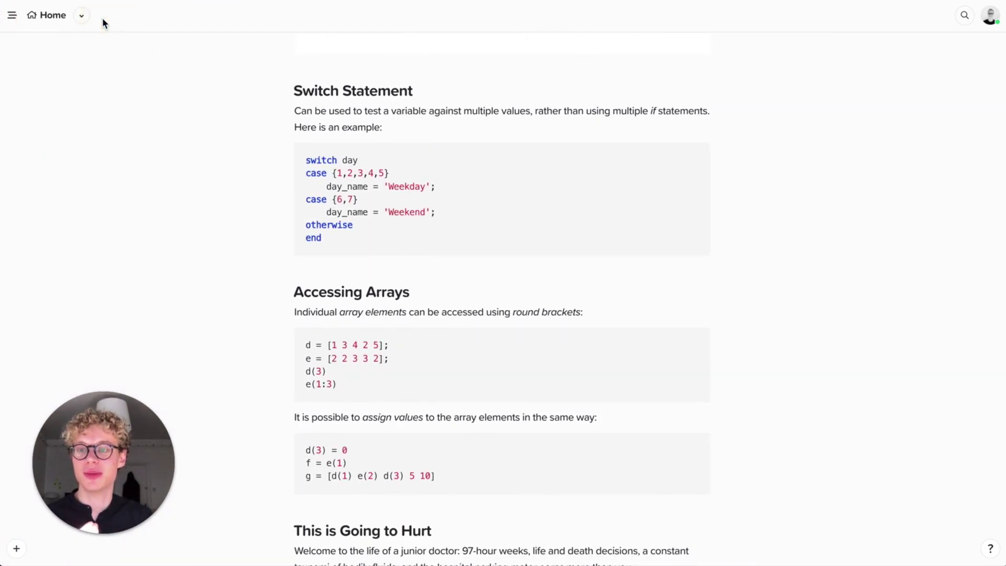
pyautogui.scroll(-3, 262, 251)
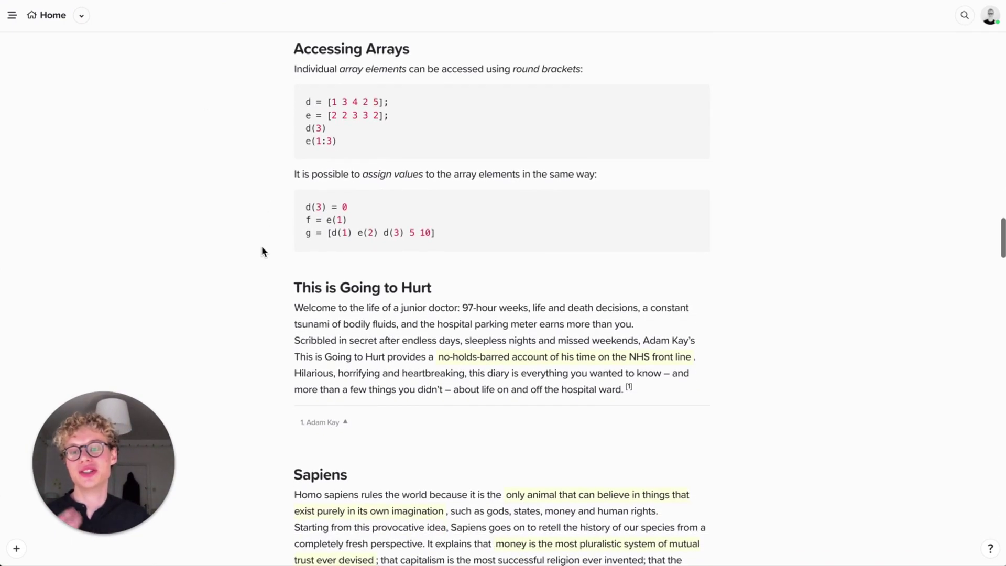
pyautogui.scroll(-2, 262, 251)
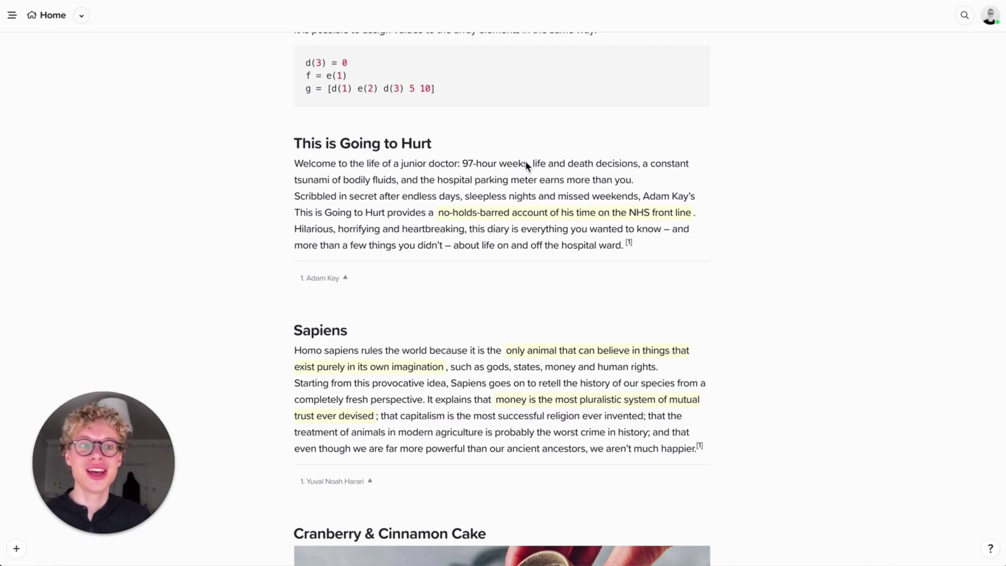
pyautogui.scroll(-2, 532, 309)
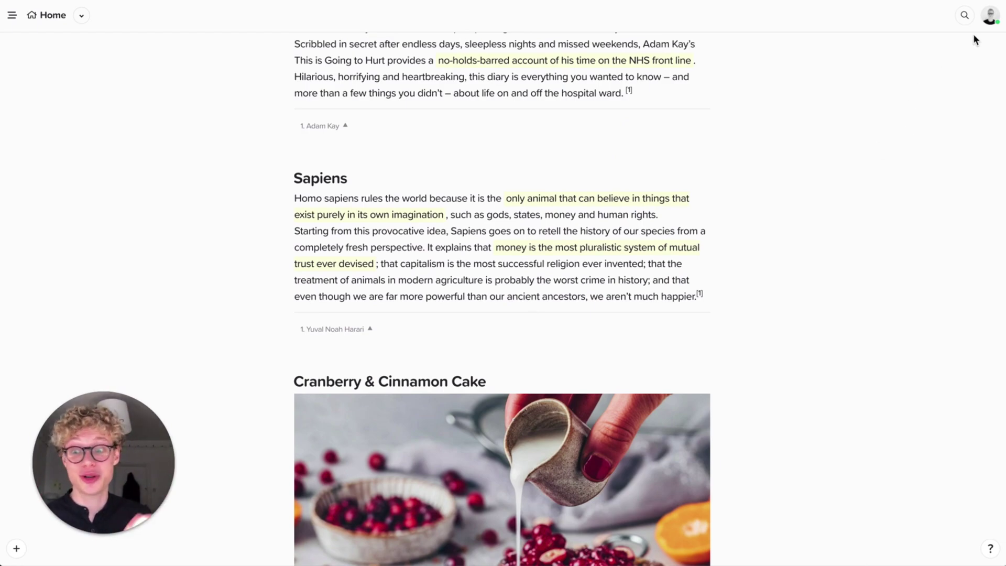
# - Switch the whole app to dark mode from the account options
pyautogui.click(990, 18)
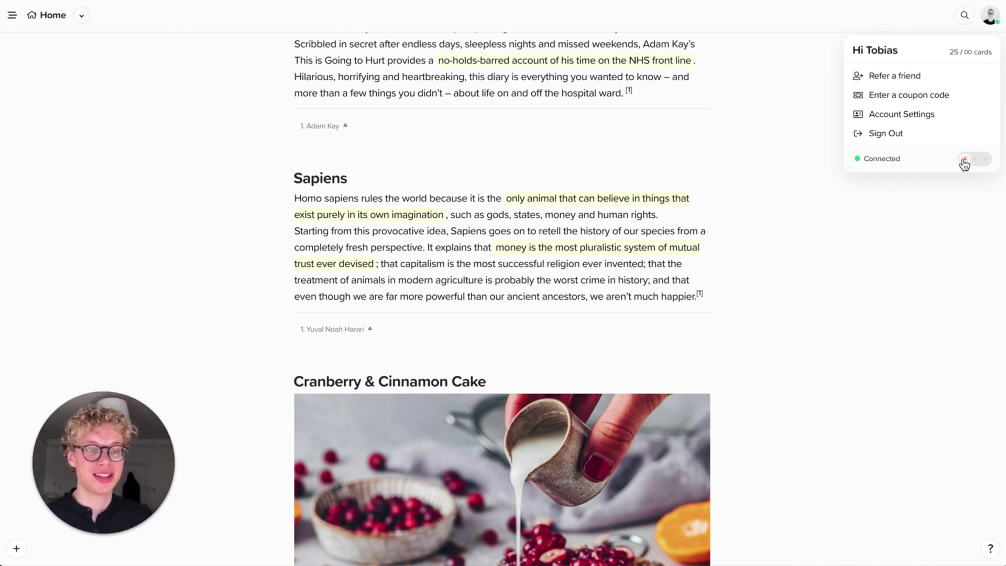
pyautogui.click(973, 162)
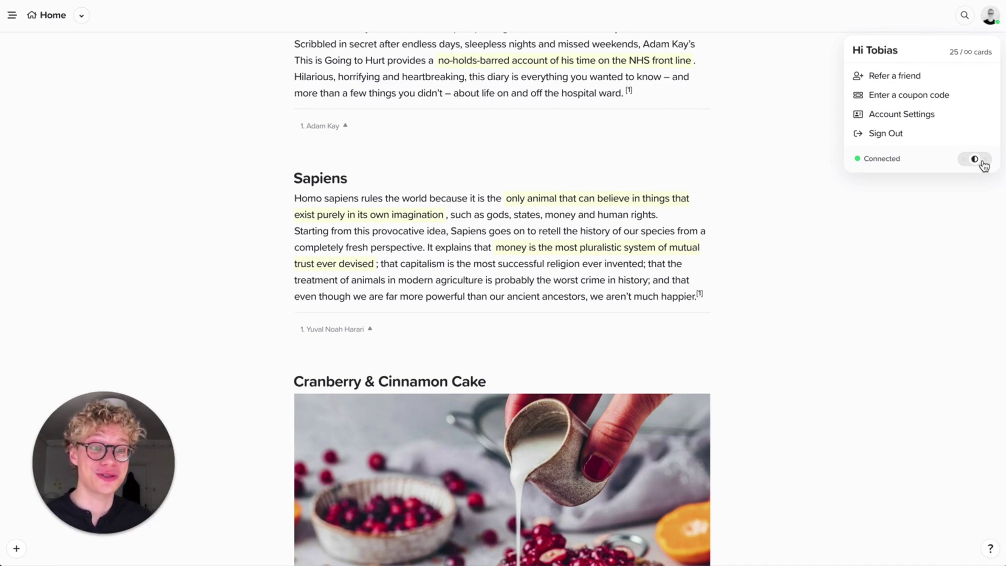
pyautogui.click(986, 163)
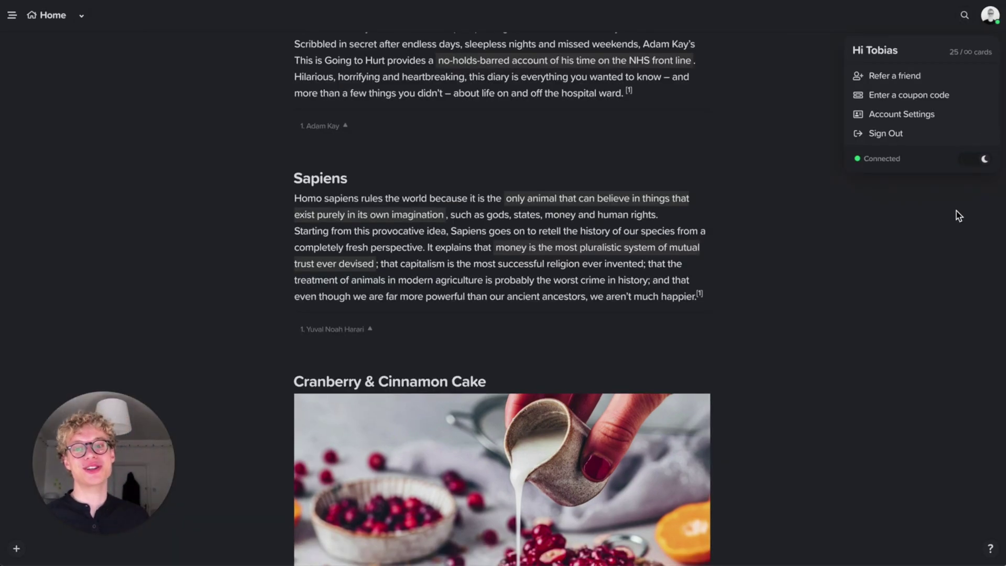
pyautogui.click(956, 211)
pyautogui.scroll(-5, 930, 281)
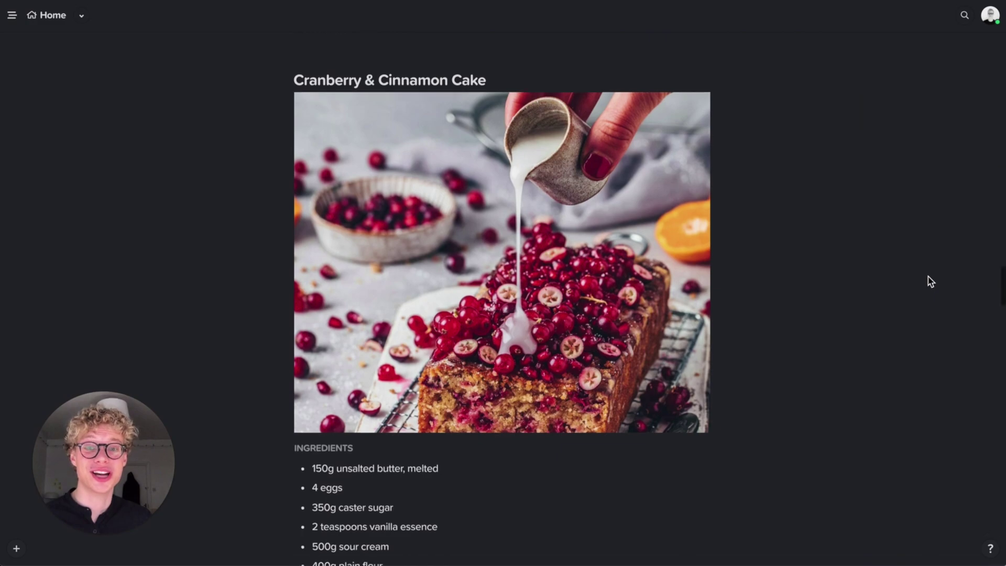
pyautogui.scroll(-1, 930, 280)
pyautogui.scroll(-3, 930, 280)
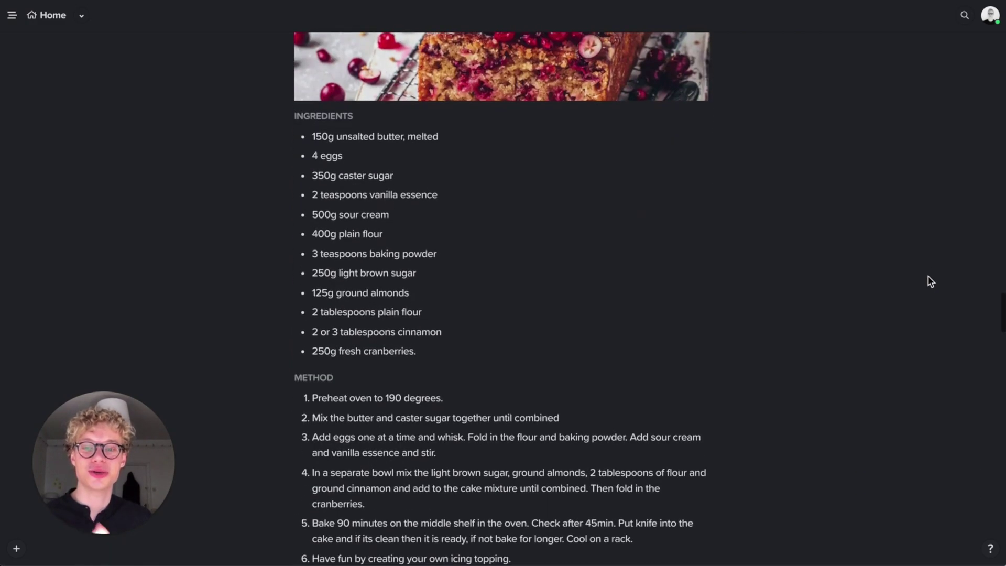
pyautogui.scroll(-3, 930, 281)
pyautogui.scroll(-1, 930, 280)
pyautogui.scroll(-1, 930, 281)
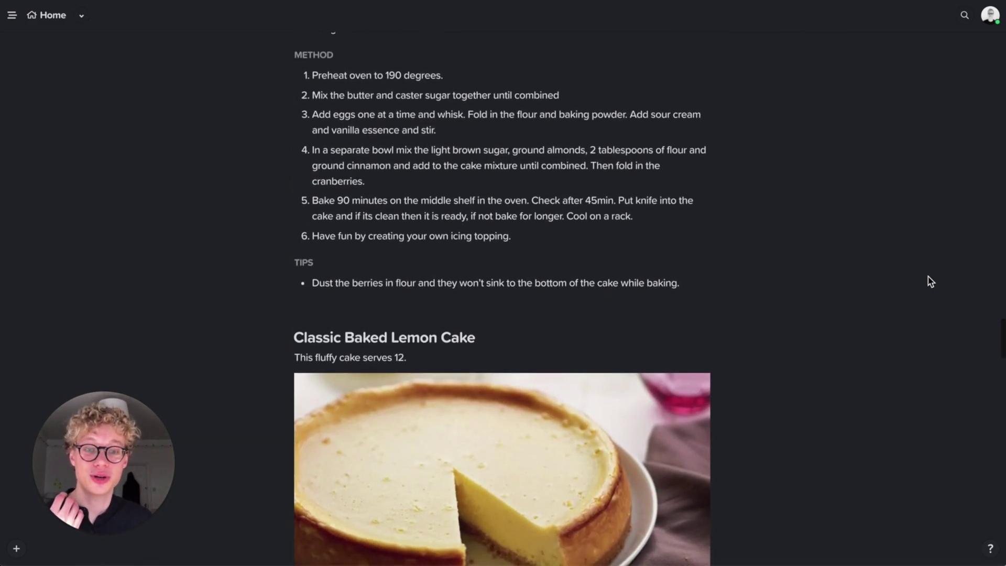
pyautogui.scroll(-2, 930, 281)
pyautogui.scroll(-2, 929, 284)
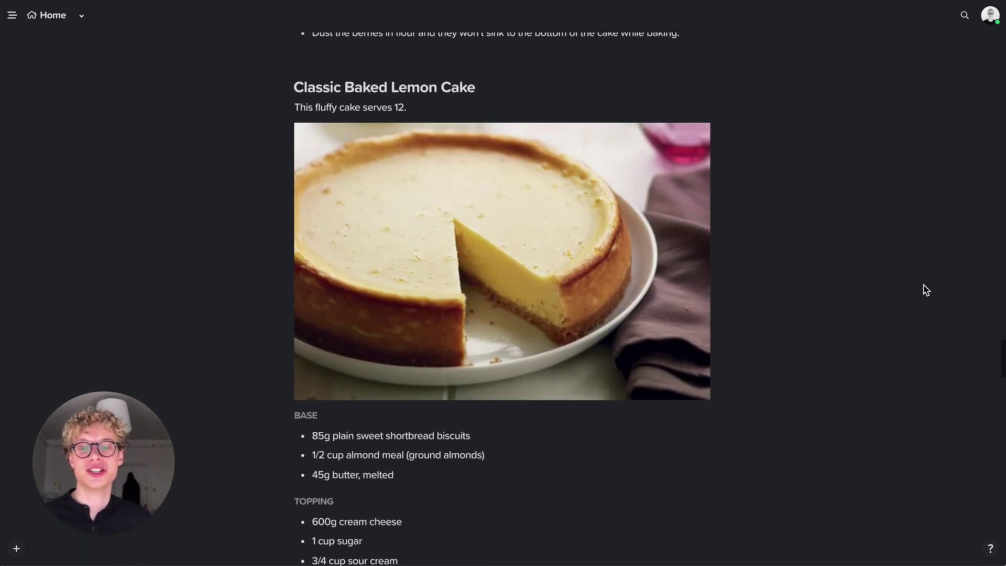
pyautogui.scroll(-5, 926, 289)
pyautogui.scroll(-4, 926, 290)
pyautogui.scroll(-4, 926, 290)
pyautogui.scroll(-1, 927, 289)
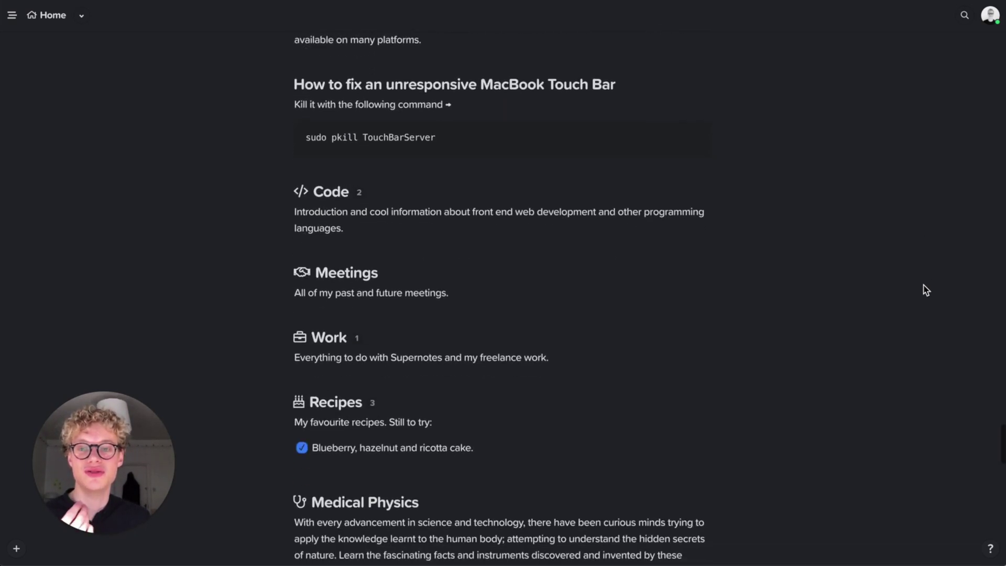
pyautogui.scroll(-3, 926, 290)
pyautogui.scroll(-2, 926, 289)
pyautogui.scroll(2, 926, 289)
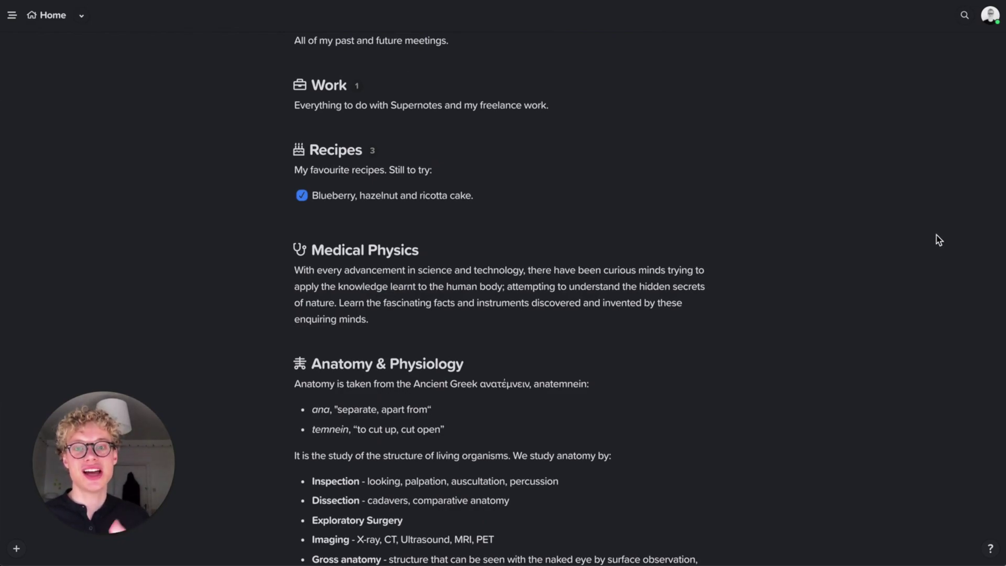
# - Switch the theme back to light and turn off Seamless View to show separate cards
pyautogui.click(989, 15)
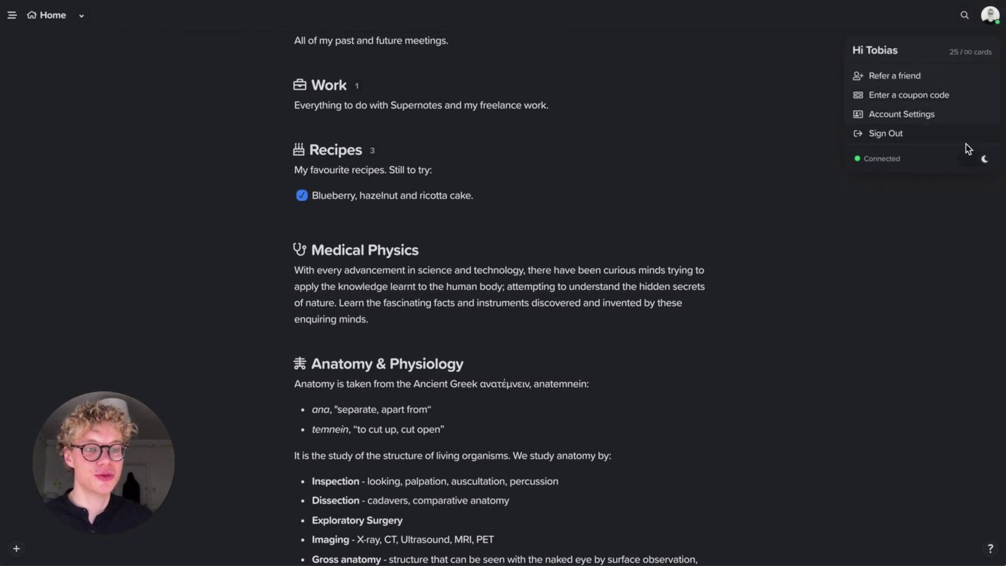
pyautogui.click(966, 161)
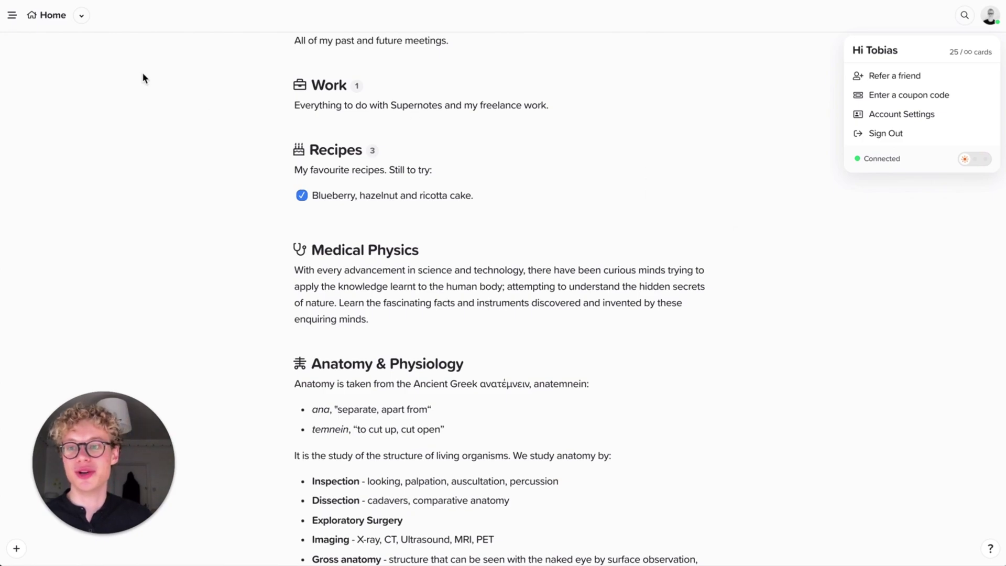
pyautogui.click(81, 15)
pyautogui.click(127, 159)
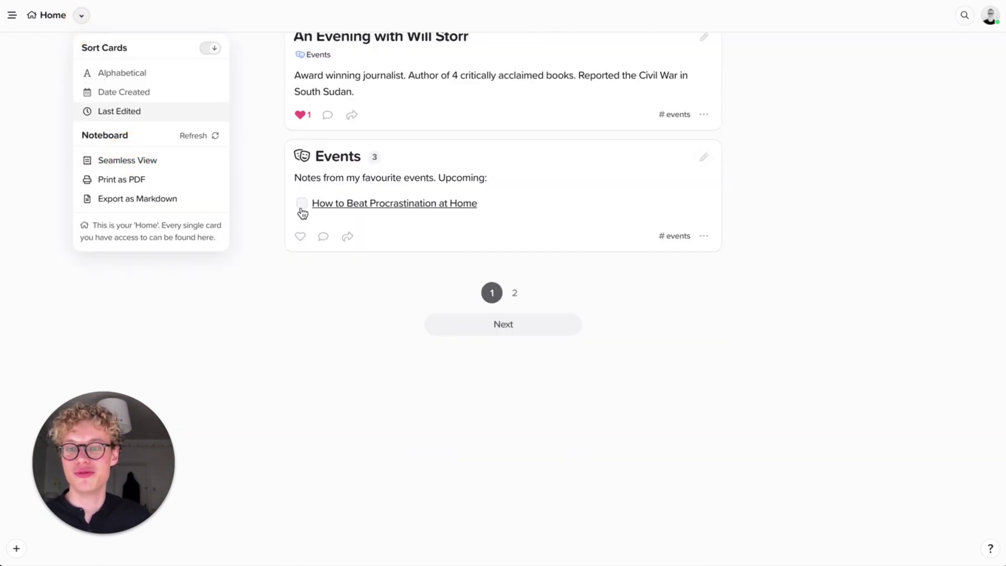
pyautogui.click(285, 252)
pyautogui.scroll(8, 286, 252)
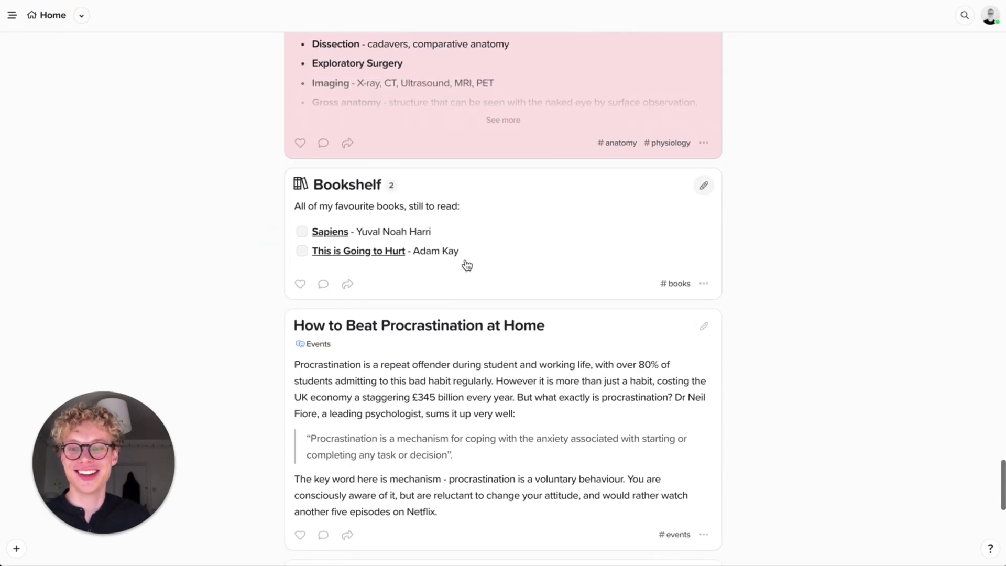
pyautogui.scroll(-1, 480, 330)
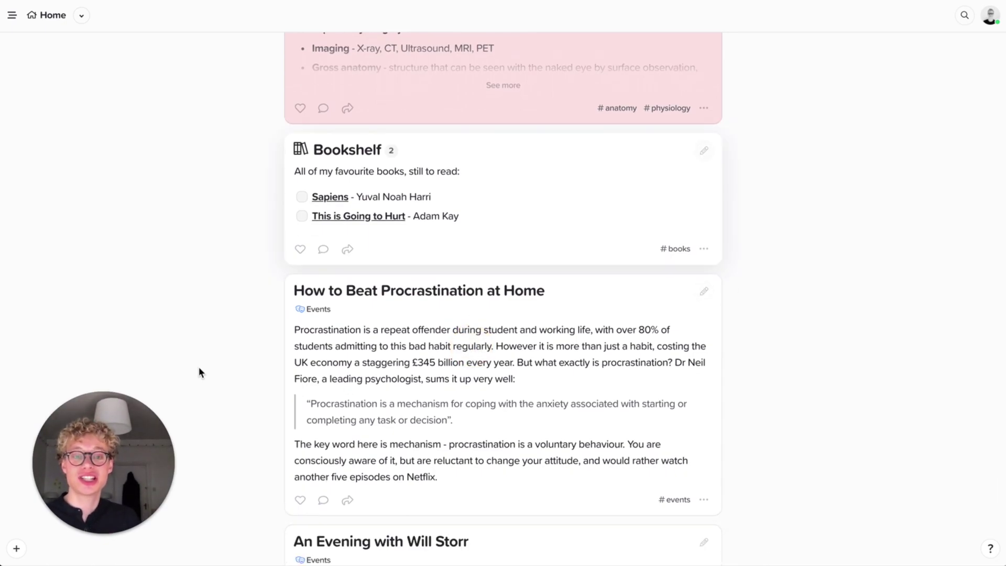
pyautogui.scroll(4, 199, 369)
pyautogui.scroll(3, 199, 369)
pyautogui.scroll(3, 199, 372)
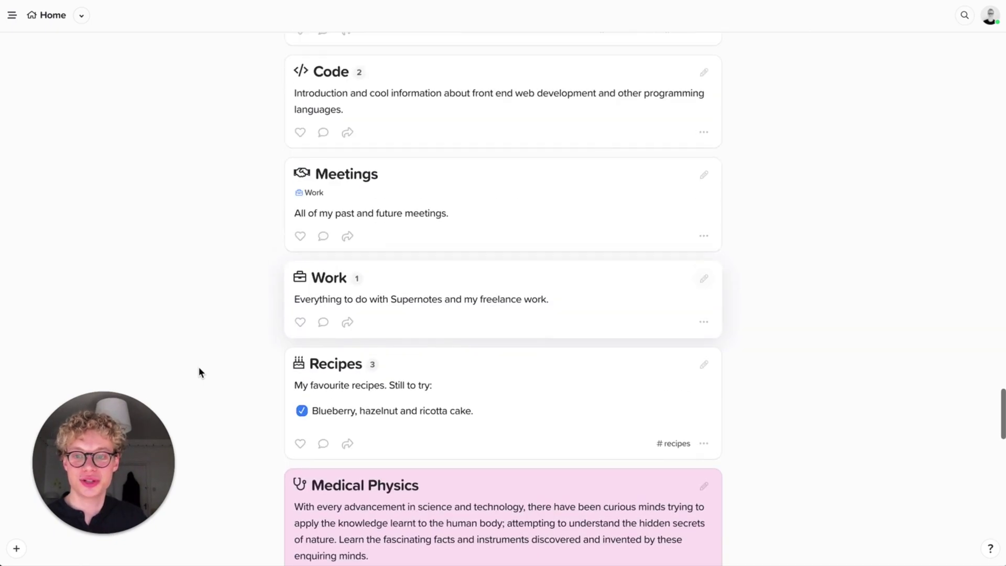
pyautogui.scroll(-3, 199, 372)
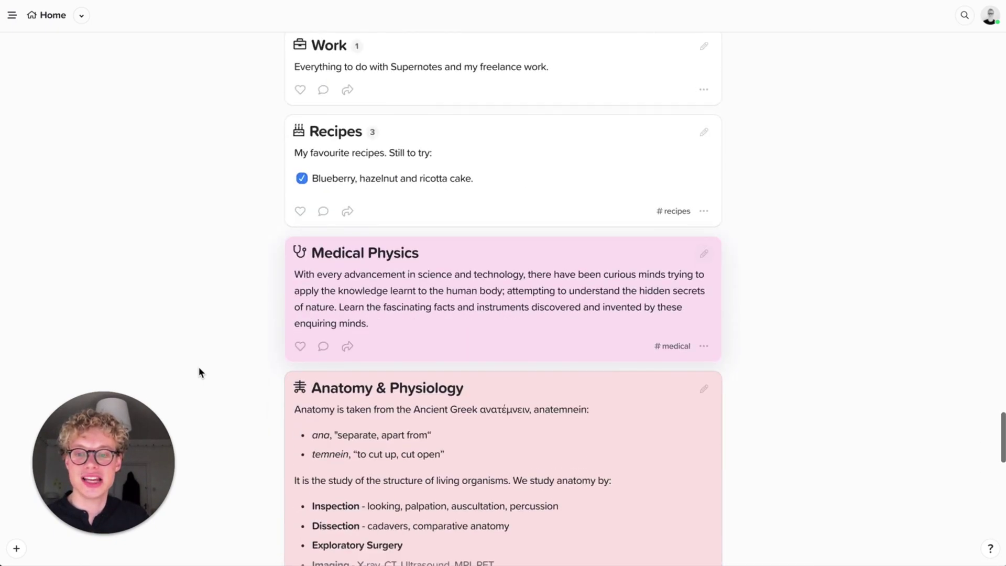
pyautogui.scroll(-3, 199, 372)
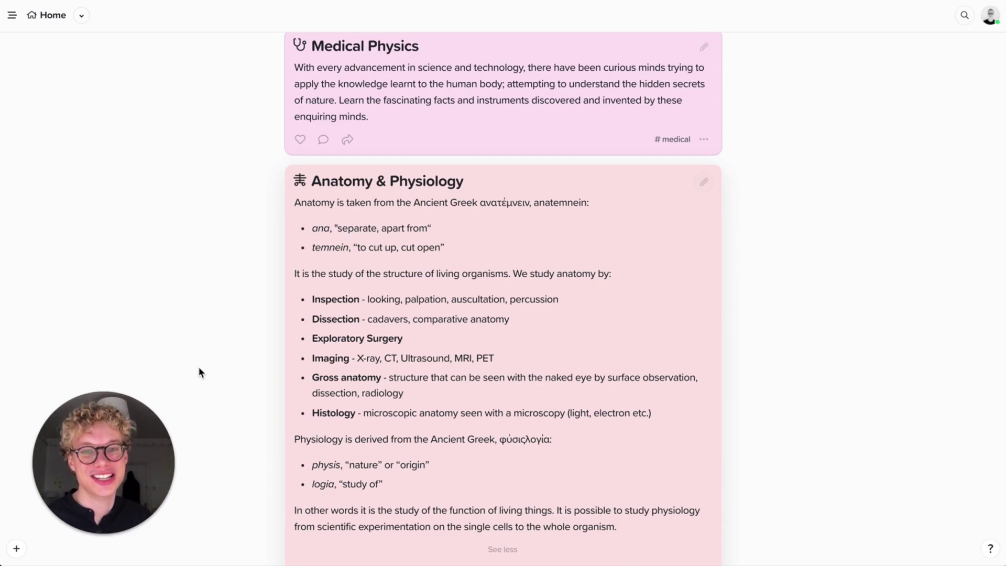
pyautogui.scroll(-5, 199, 368)
pyautogui.scroll(3, 199, 370)
pyautogui.scroll(4, 199, 370)
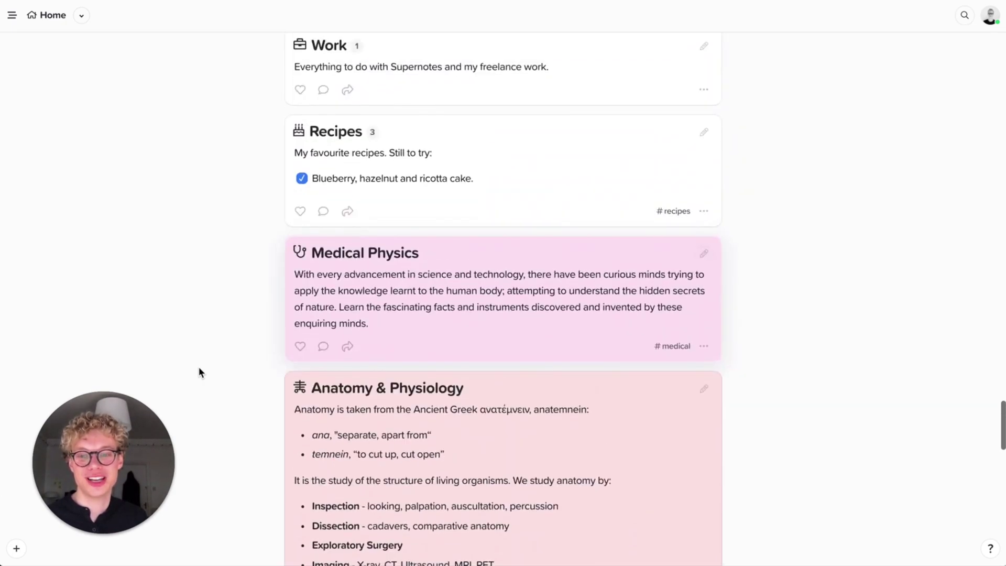
pyautogui.scroll(3, 199, 370)
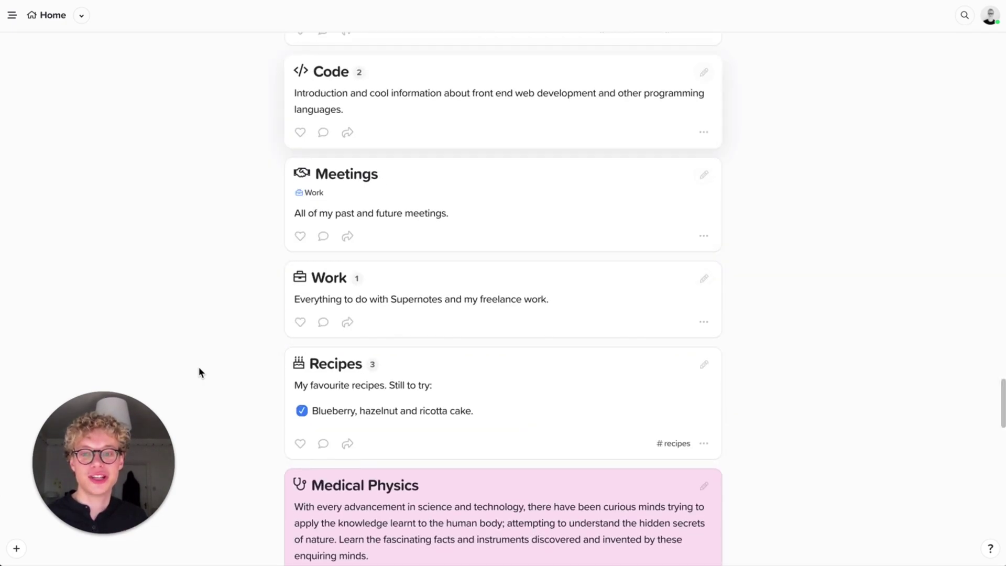
# - Start editing the Code card with E, then cancel with Esc, leaving it unchanged
pyautogui.press('e')
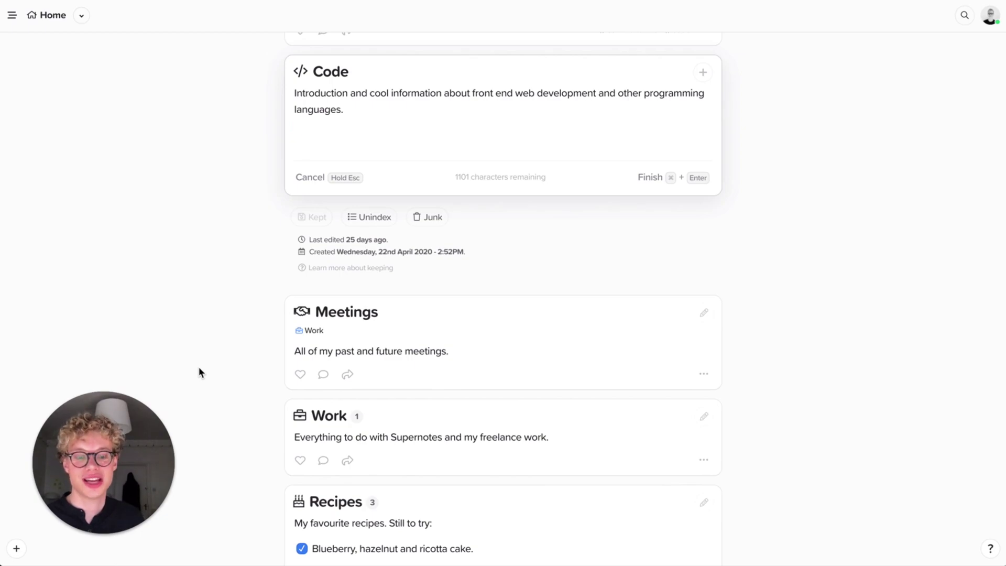
pyautogui.press('Escape')
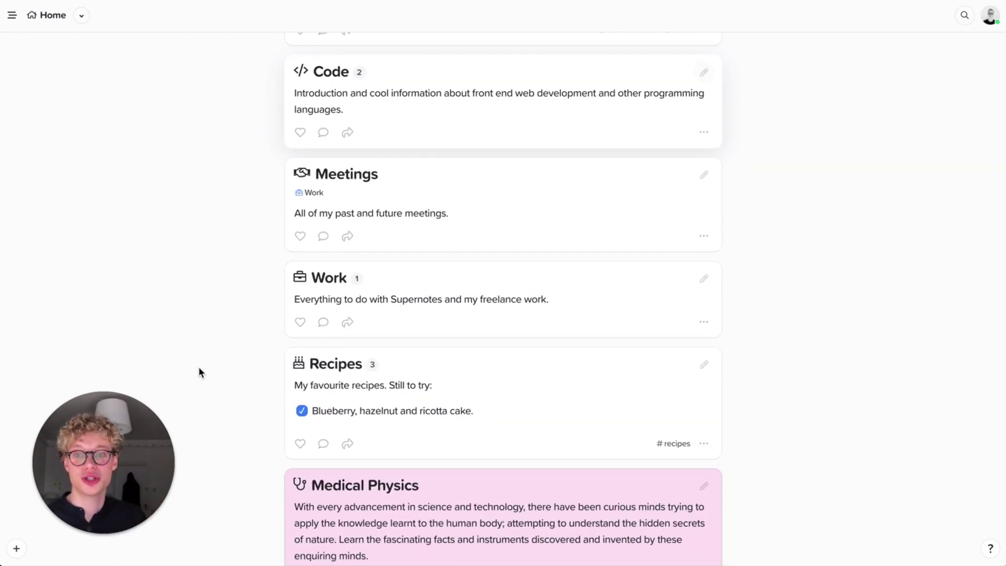